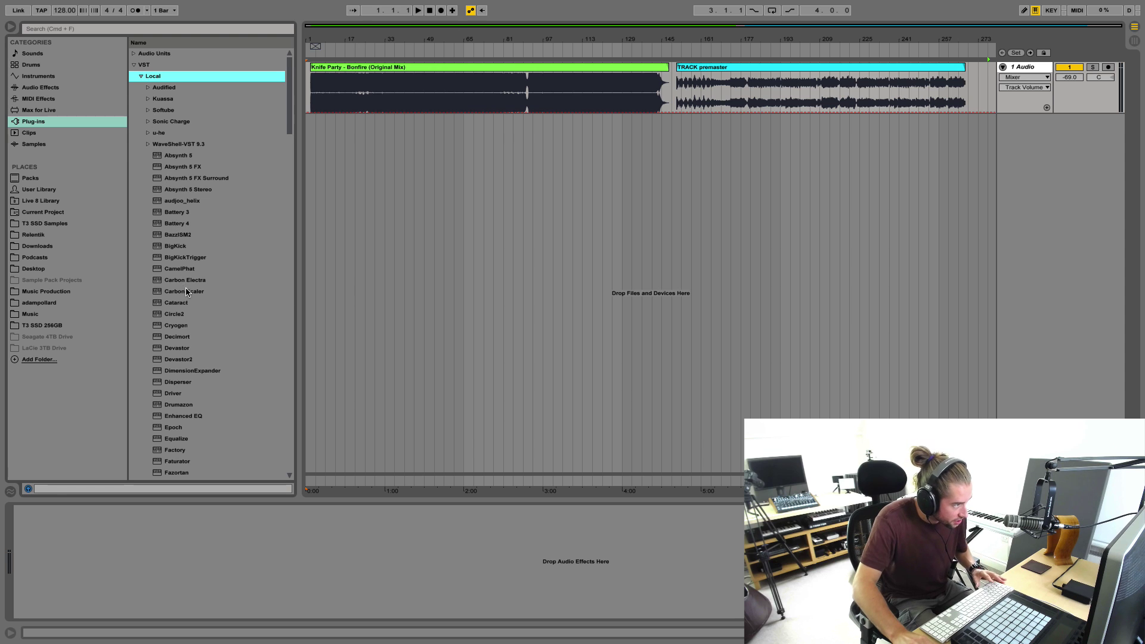
Step: Load the iZotope Ozone 7 plug-in onto the 1 Audio track
scroll(187, 286, down, 20)
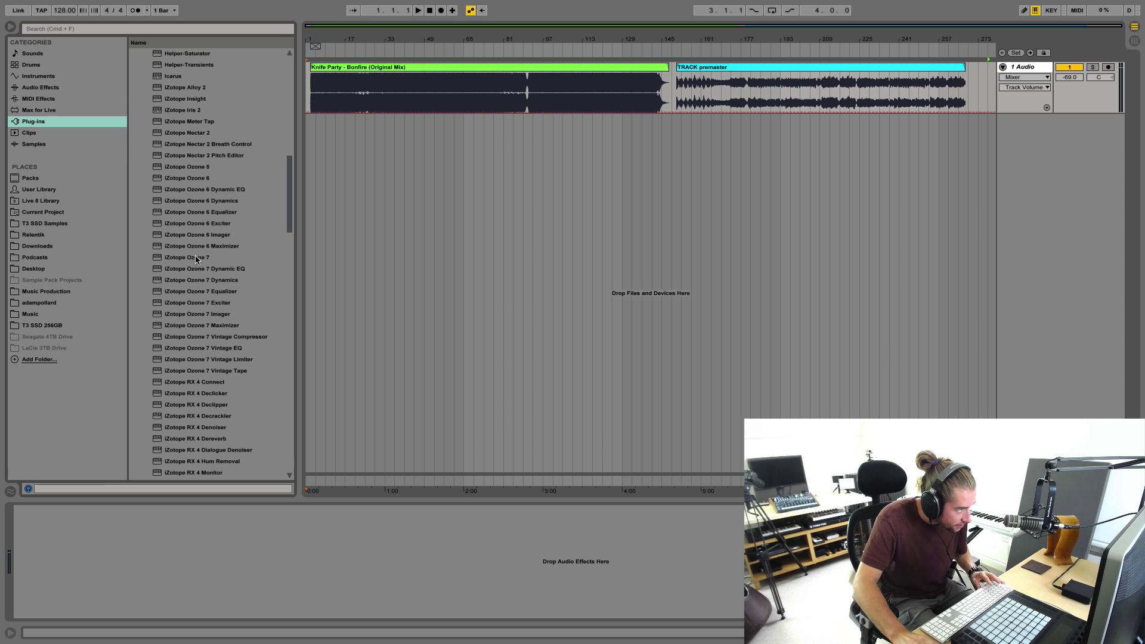
click(197, 258)
double_click(196, 259)
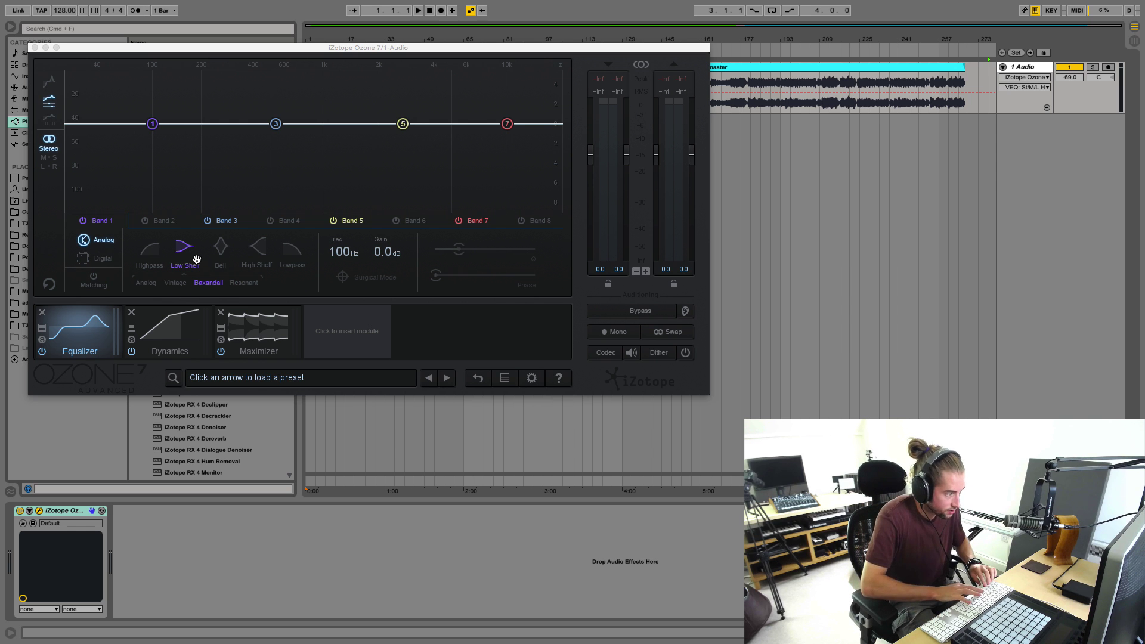
Step: Hide the browser and the device view, and move the Ozone 7 window below the two arrangement clips
key(super+alt+b)
key(super+alt+l)
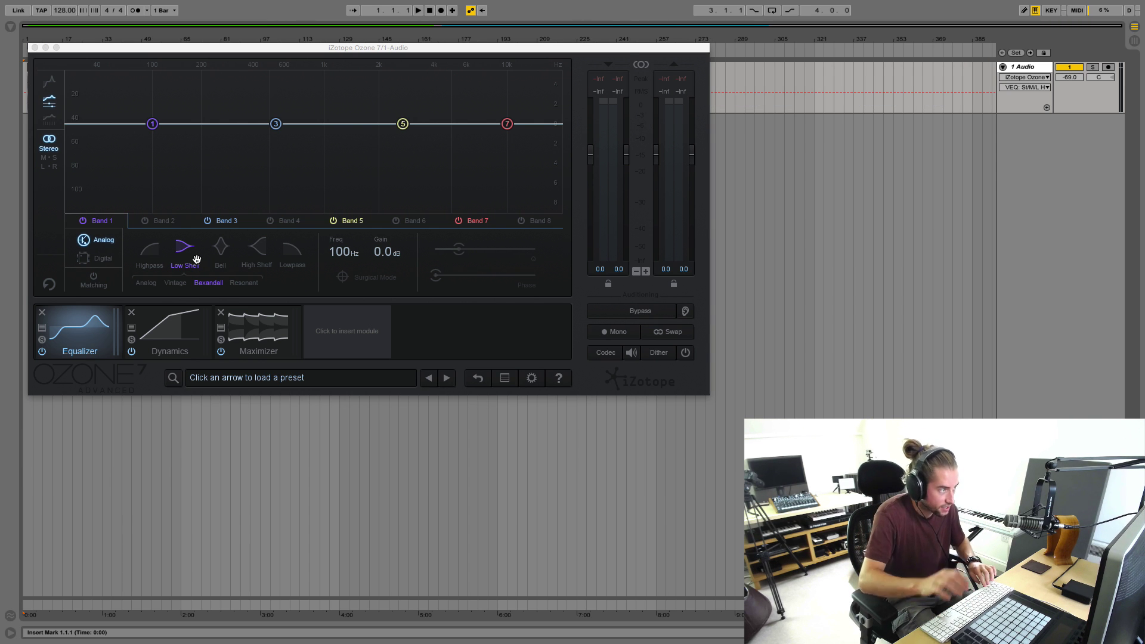
drag(204, 51, 210, 128)
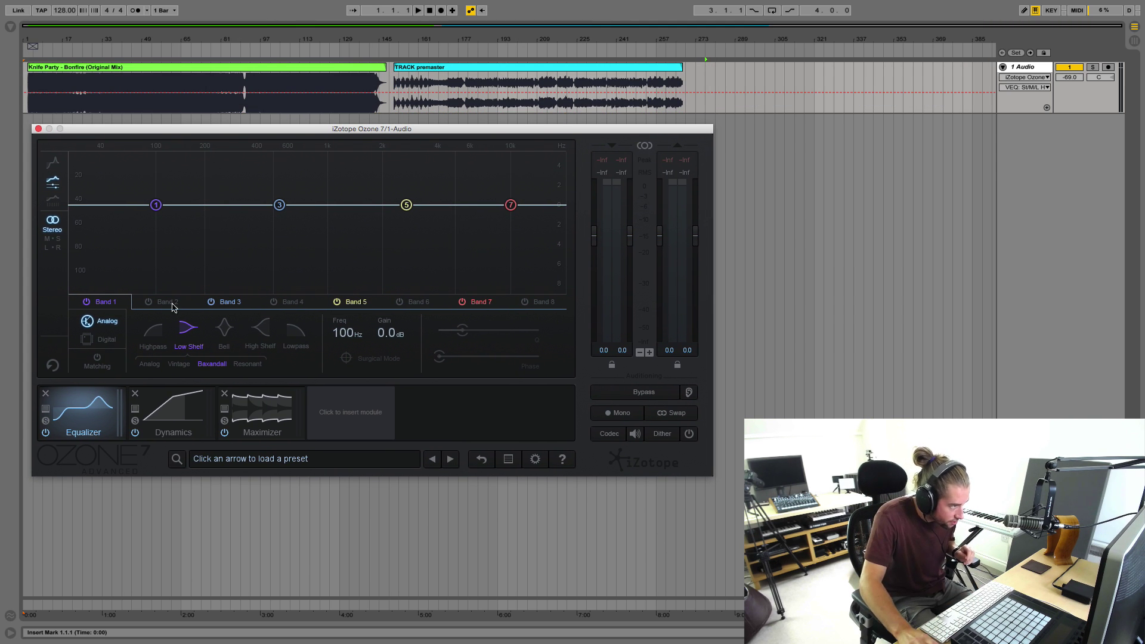
Step: Remove the Dynamics and Maximizer modules from Ozone 7 and switch the Equalizer to Matching
click(135, 393)
click(135, 393)
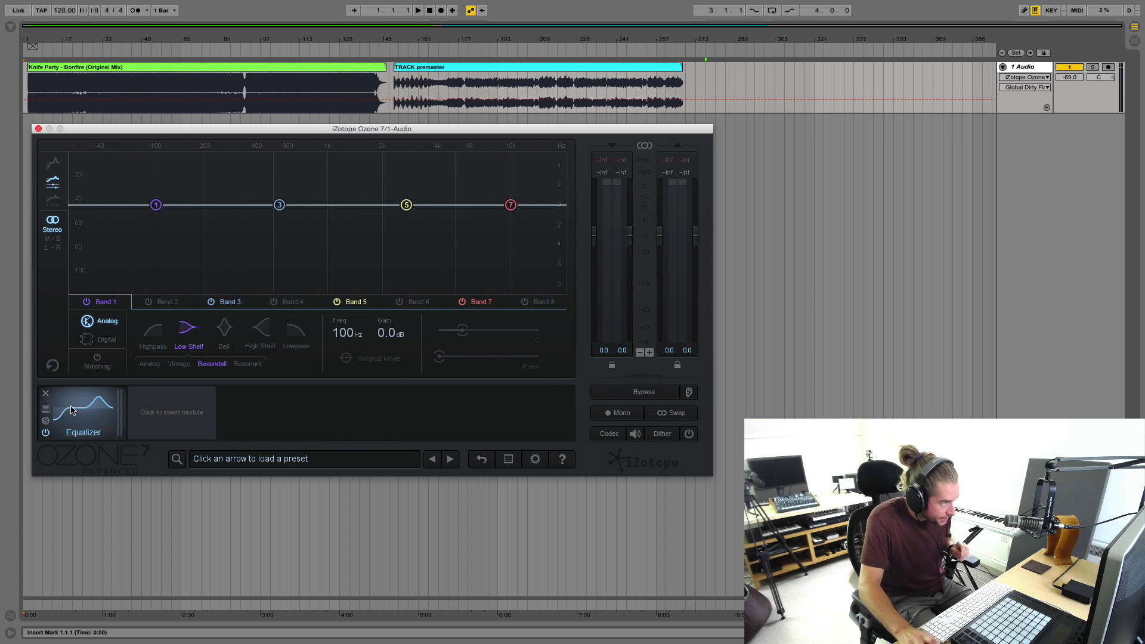
click(102, 372)
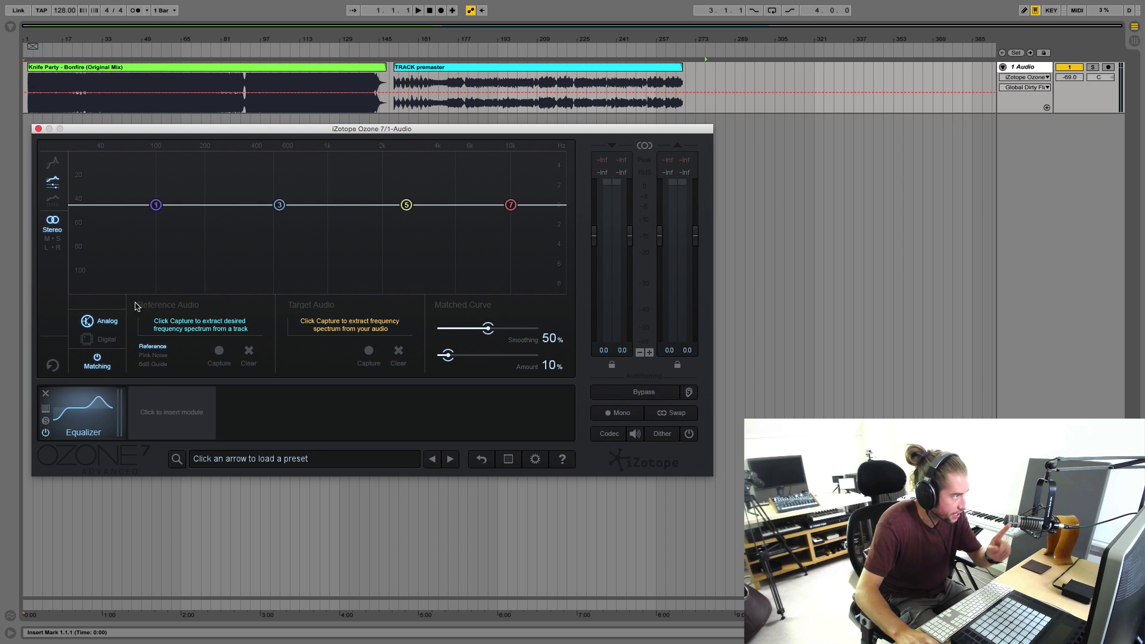
Step: Play the Knife Party - Bonfire clip from its start at bar 3 and capture its spectrum as the reference audio
click(44, 69)
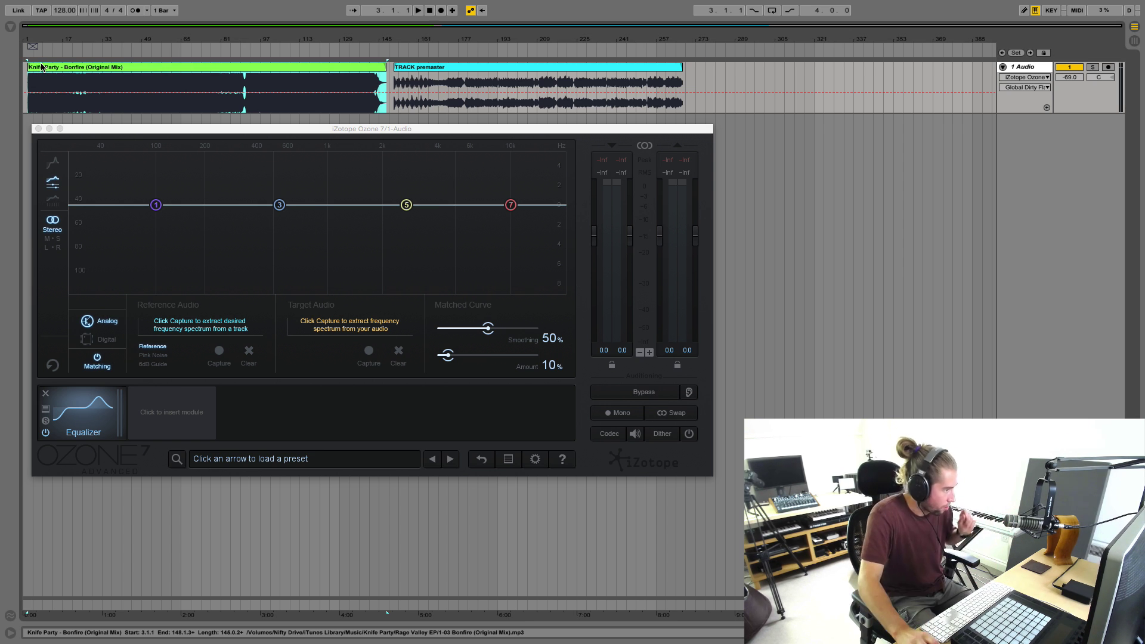
click(42, 66)
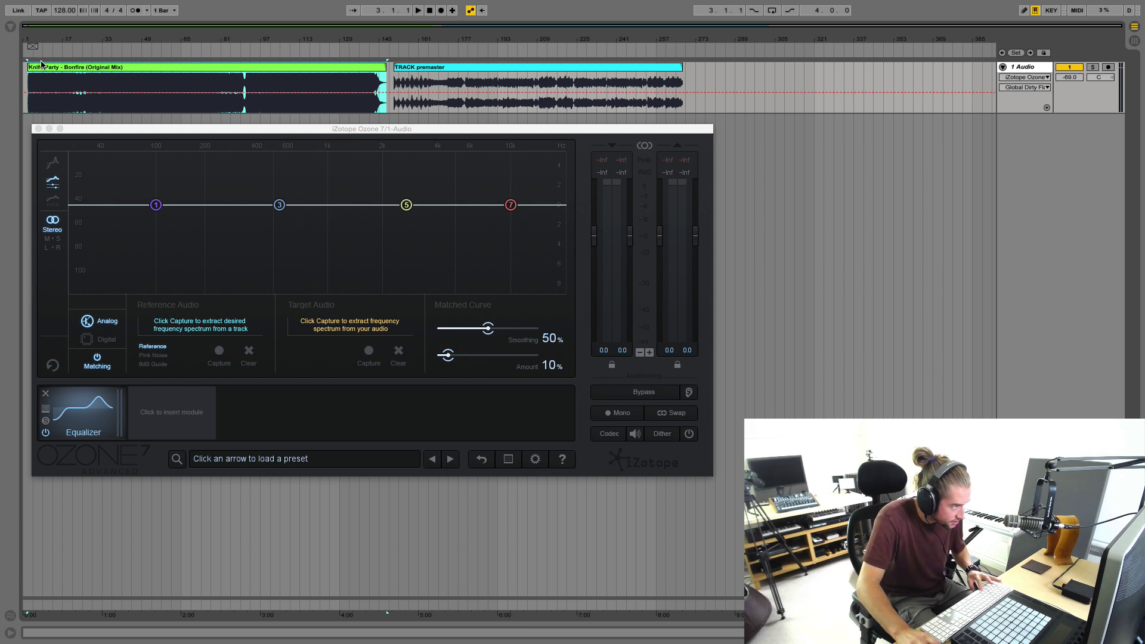
click(191, 355)
click(219, 352)
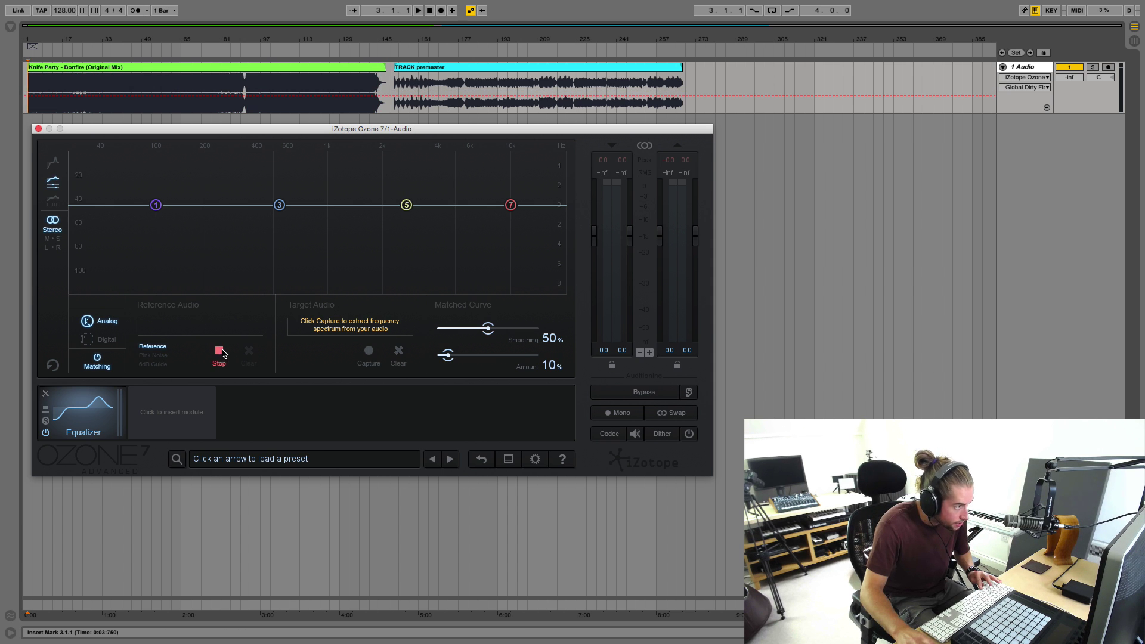
click(28, 109)
key(space)
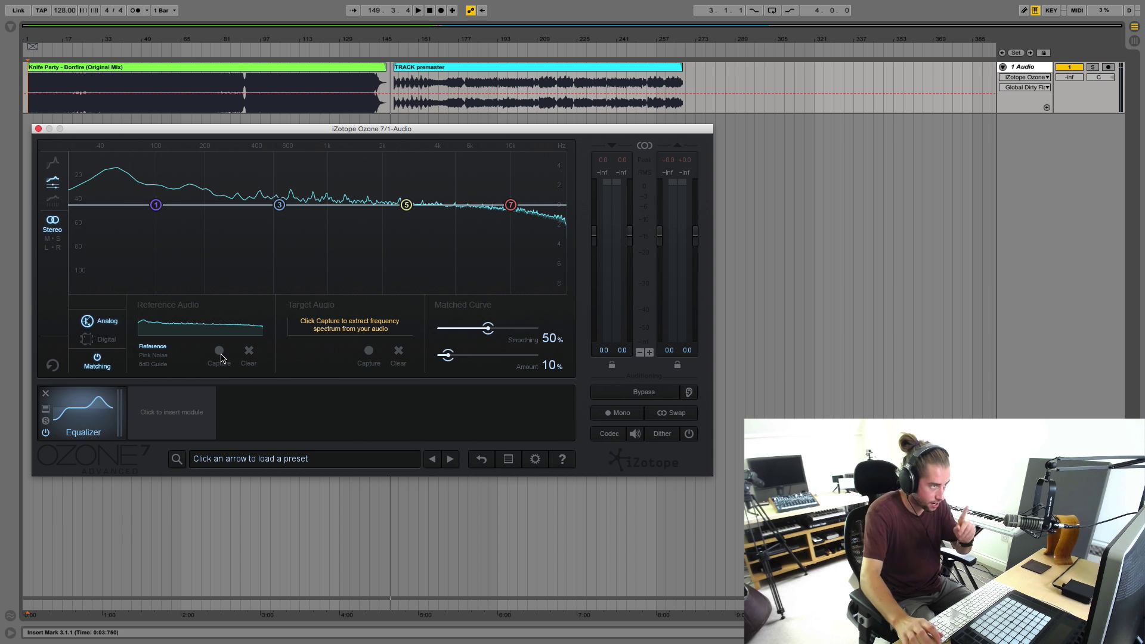
Step: Play the TRACK premaster clip from its start and capture its spectrum as the target audio, stopping at the clip's end
click(416, 68)
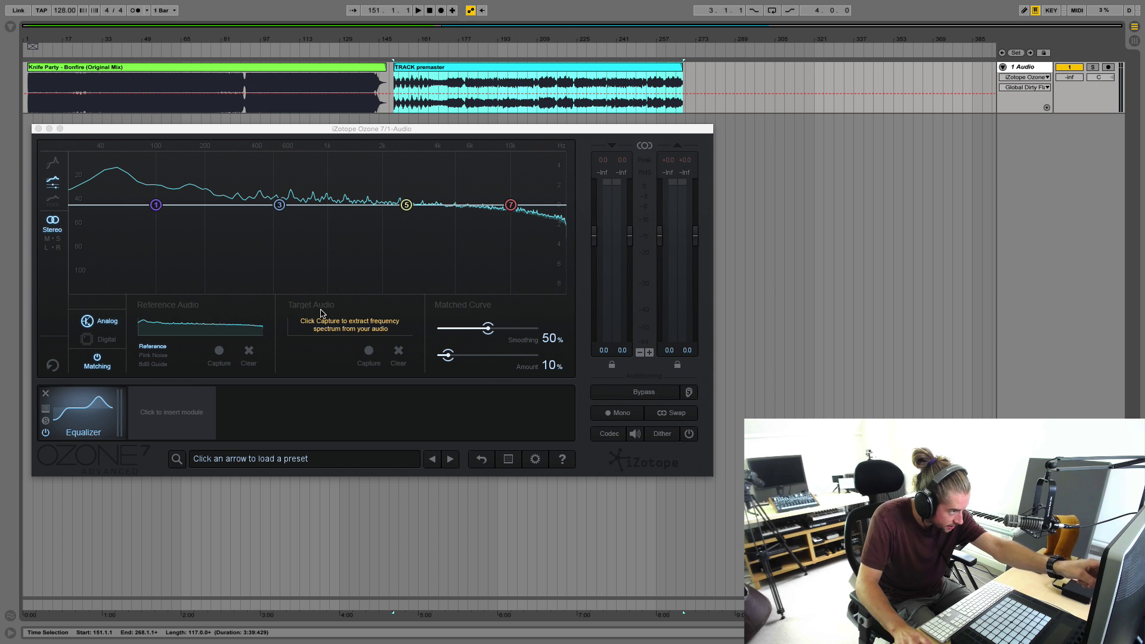
click(369, 353)
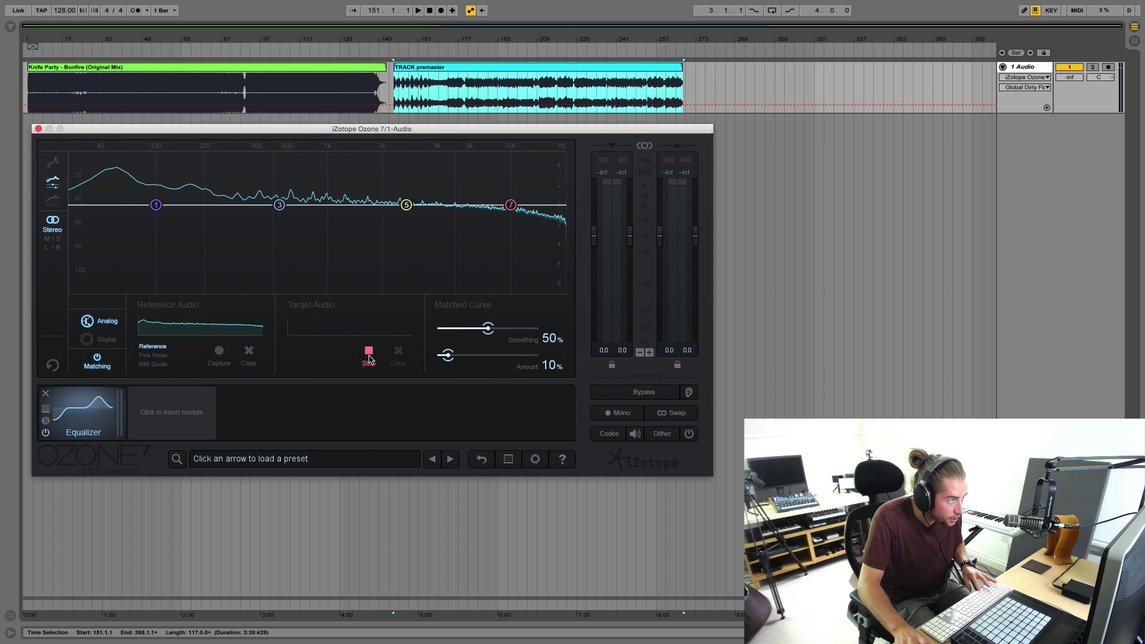
key(space)
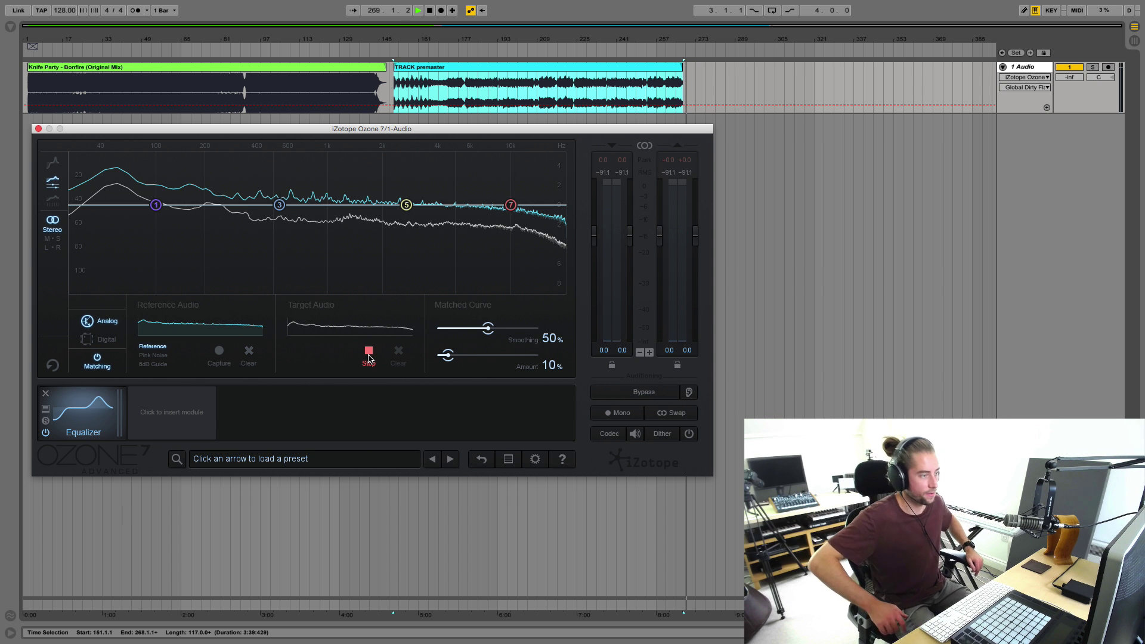
click(429, 11)
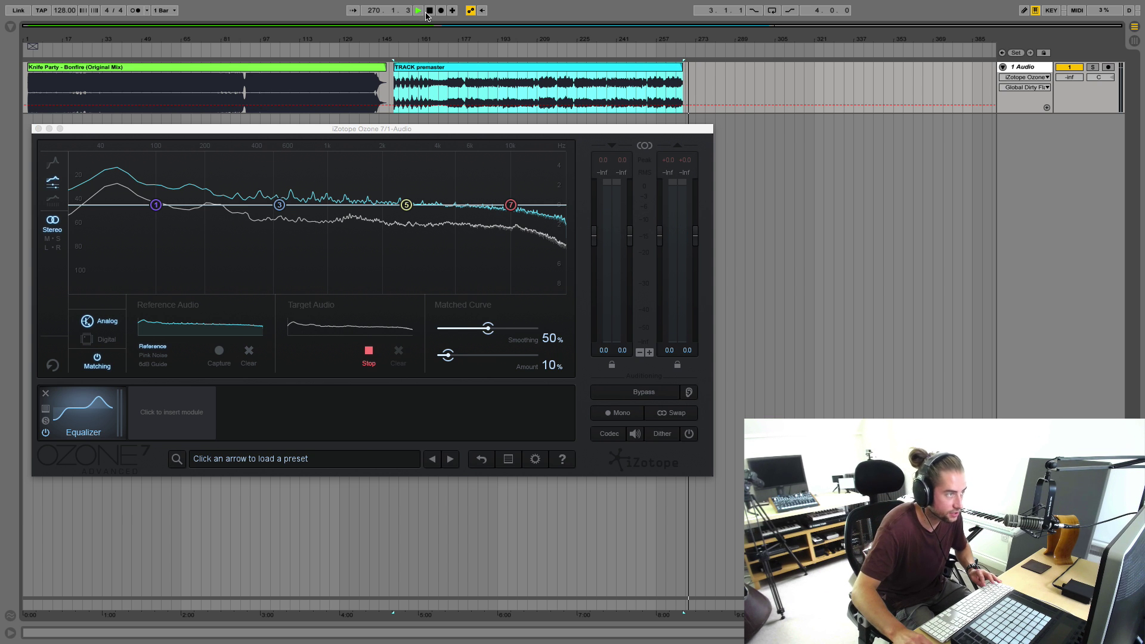
click(369, 351)
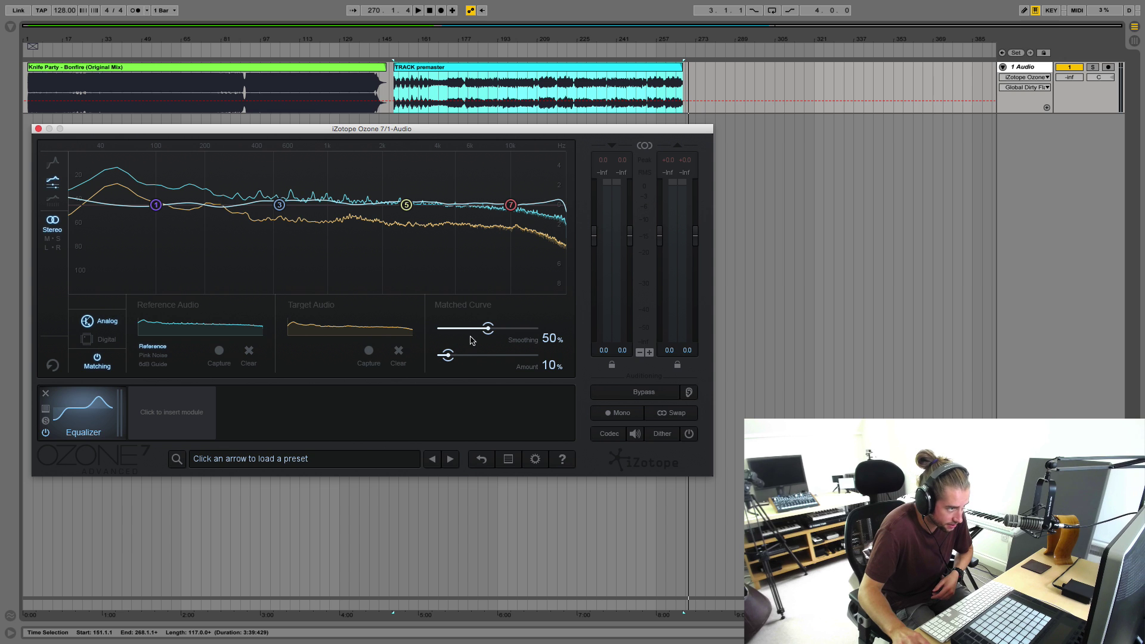
Step: Set the matched curve's amount to 0% and turn off equalizer bands 1, 3, 5 and 7
drag(449, 356, 438, 357)
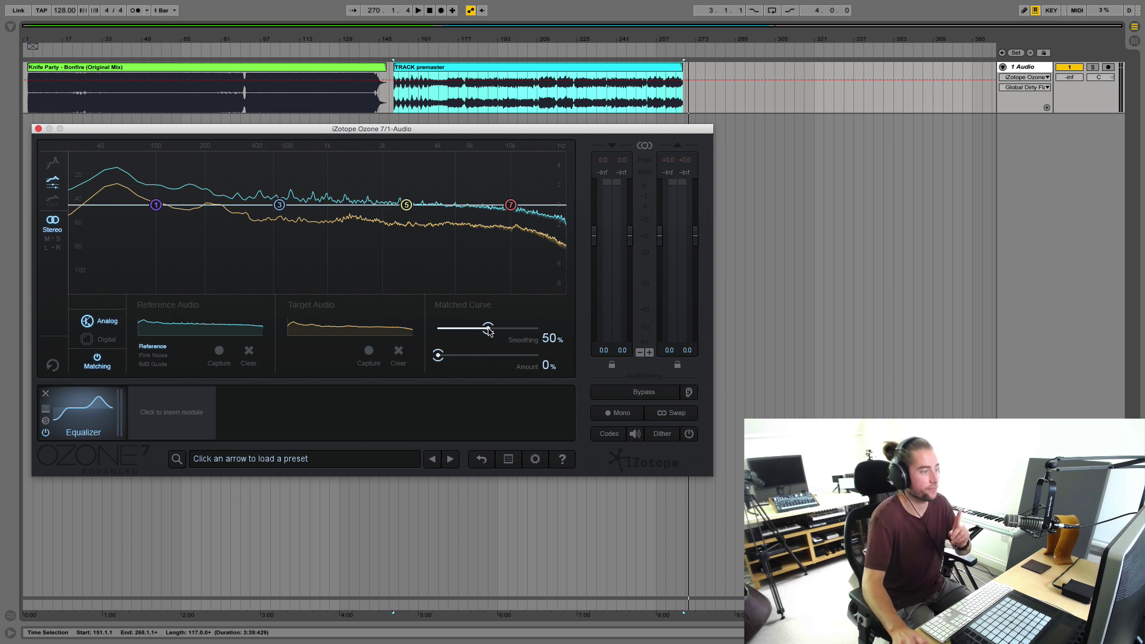
click(156, 205)
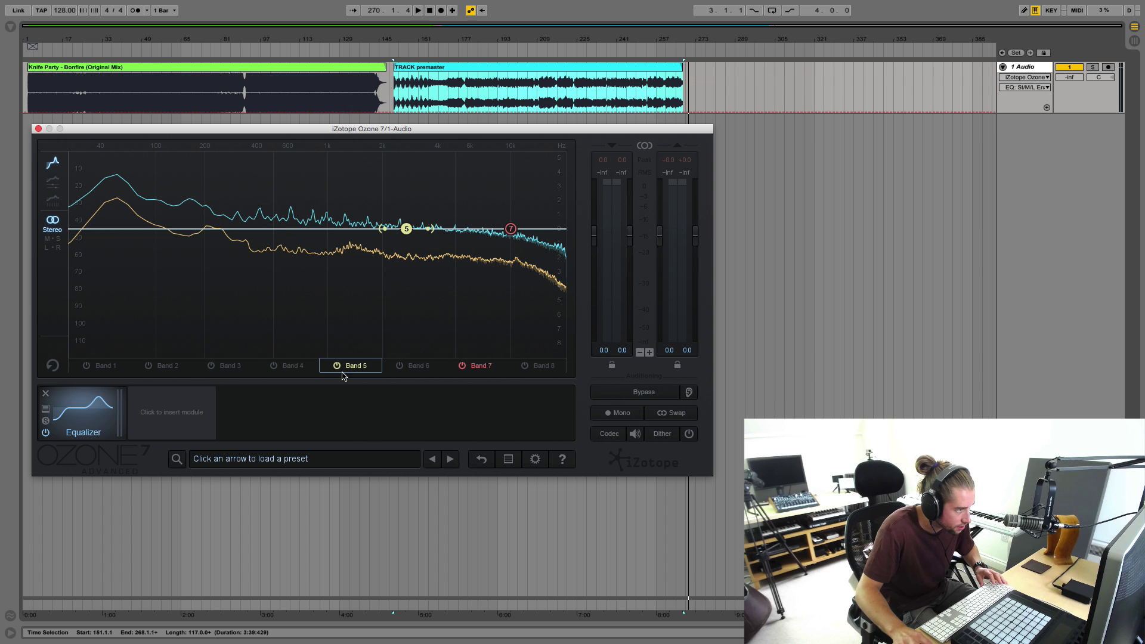
click(463, 366)
click(54, 200)
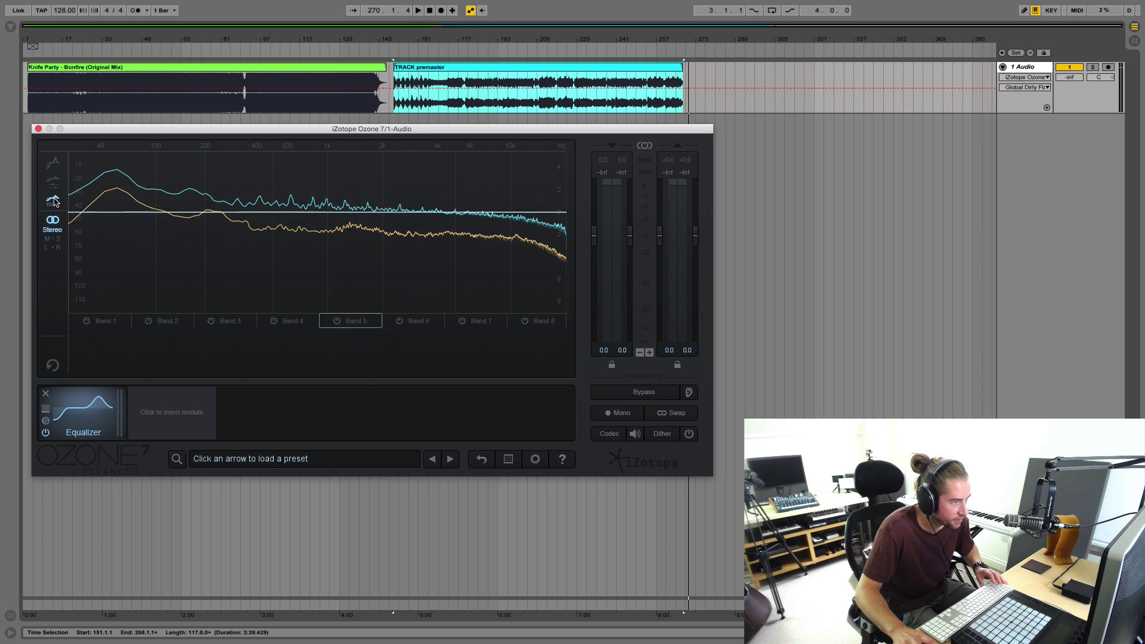
click(52, 185)
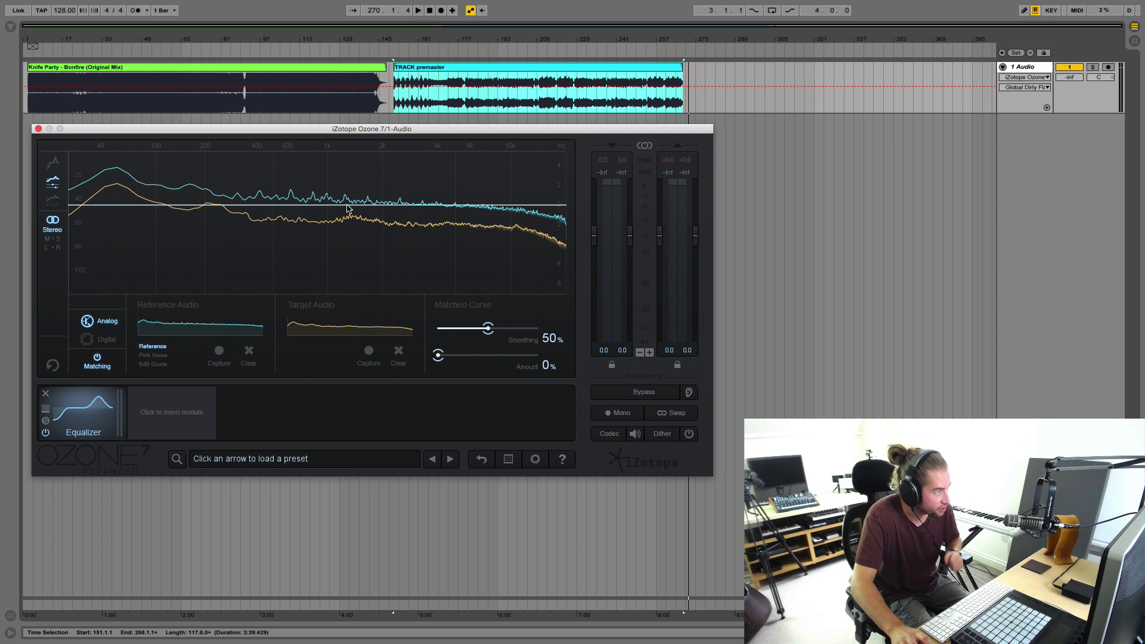
Step: Try a gentle band 4 cut at the bump in the target spectrum just above 1 kHz
click(53, 165)
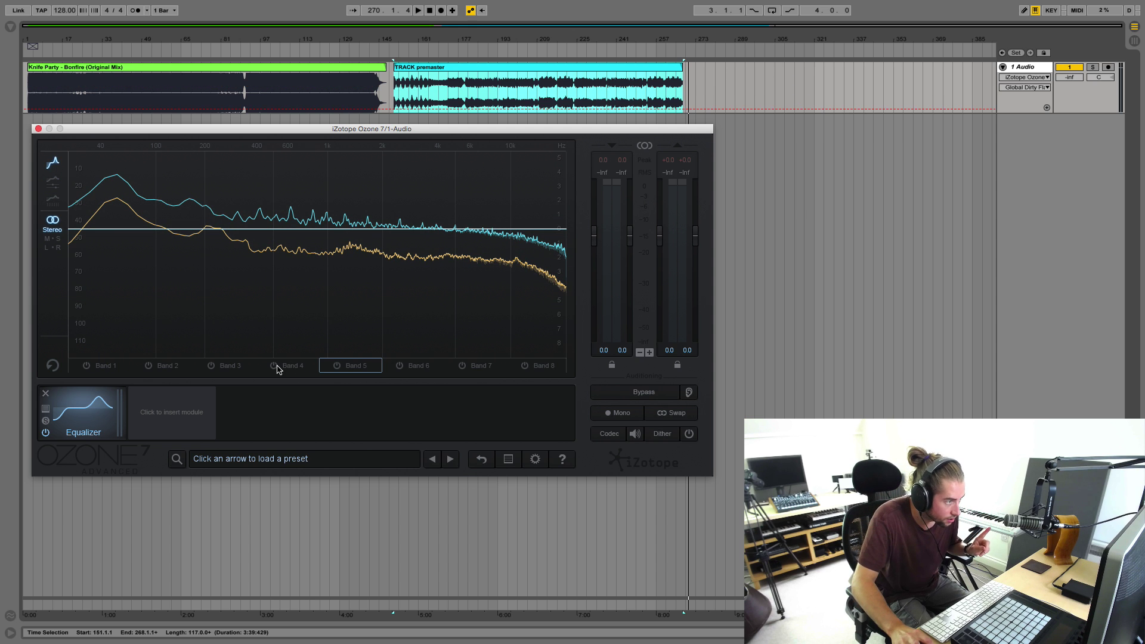
mouse_move(338, 232)
mouse_down()
mouse_move(352, 237)
mouse_move(327, 240)
mouse_move(354, 234)
mouse_up()
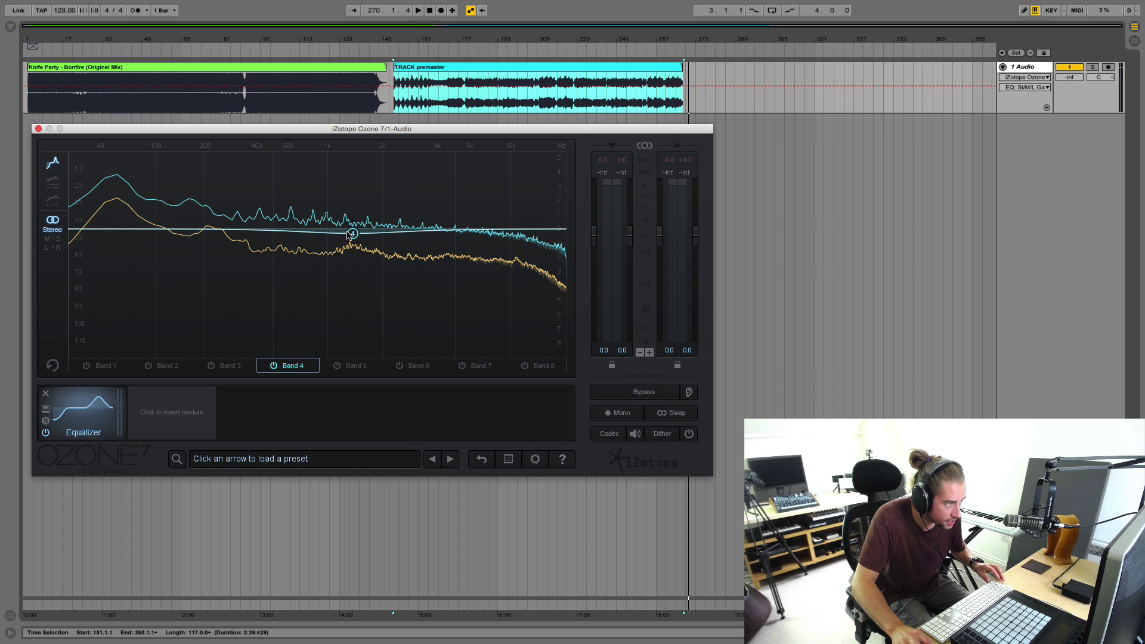
drag(323, 234, 353, 239)
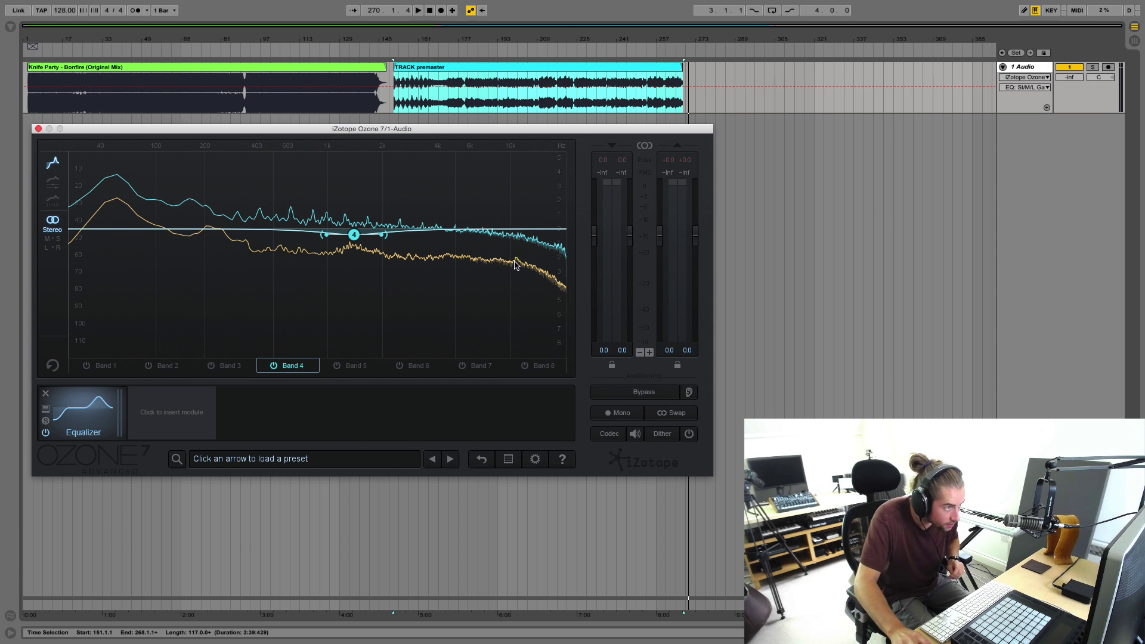
Step: Try a high-frequency cut with band 7 around 10 kHz and switch that band off again
click(463, 367)
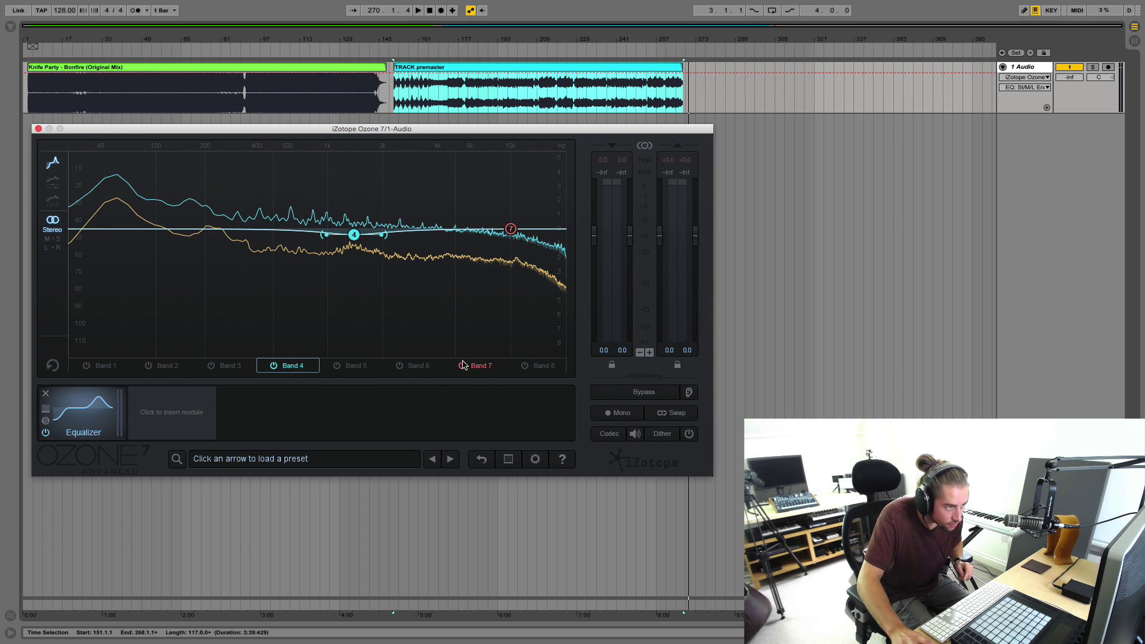
drag(510, 232, 512, 248)
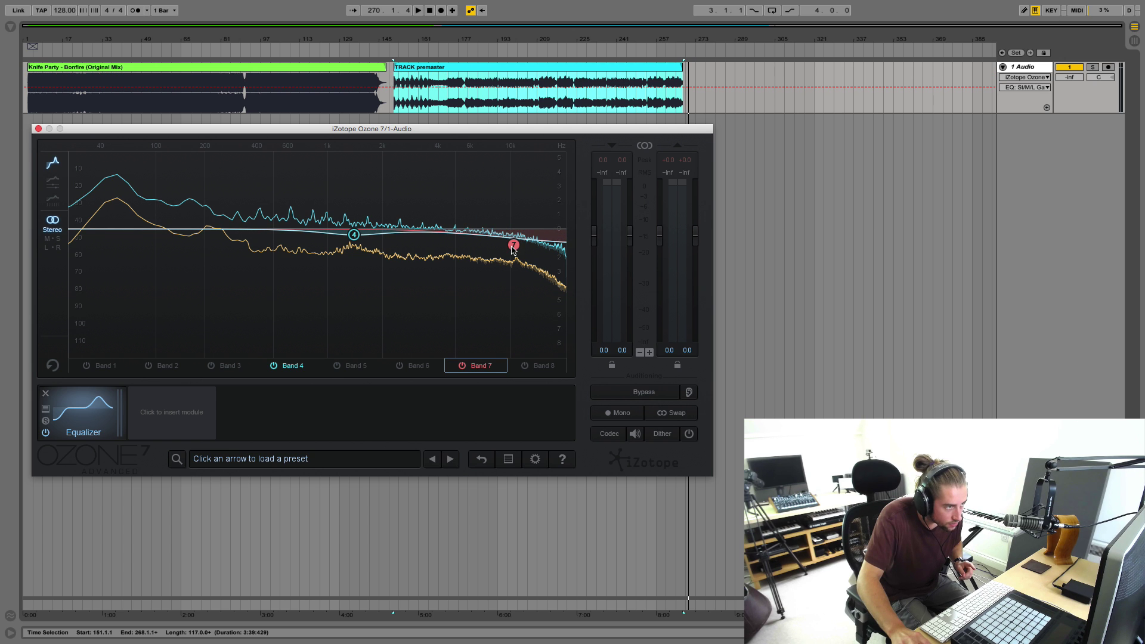
click(463, 366)
Step: Try a band 6 cut of about 0.8 dB just above 10 kHz, and turn off bands 6 and 4
click(399, 367)
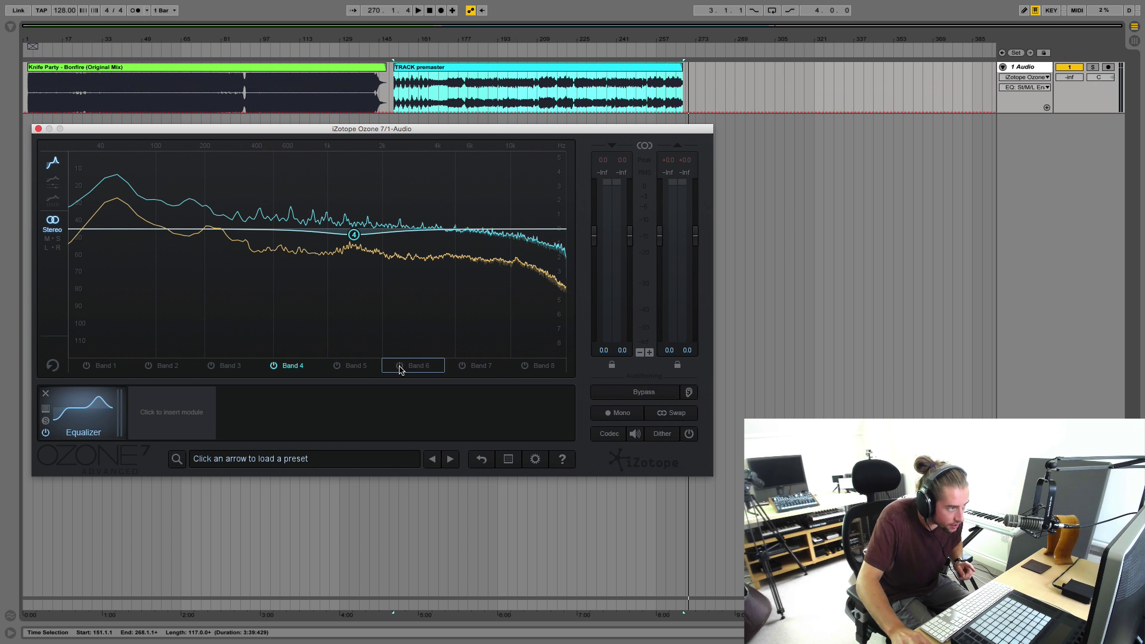
drag(464, 229, 521, 241)
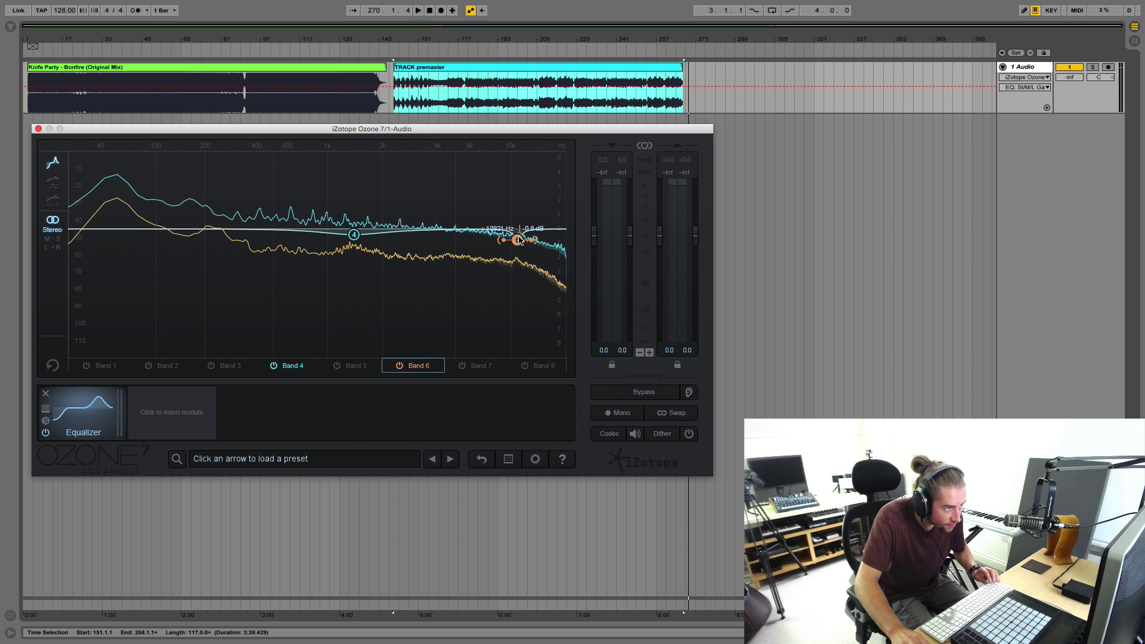
click(399, 366)
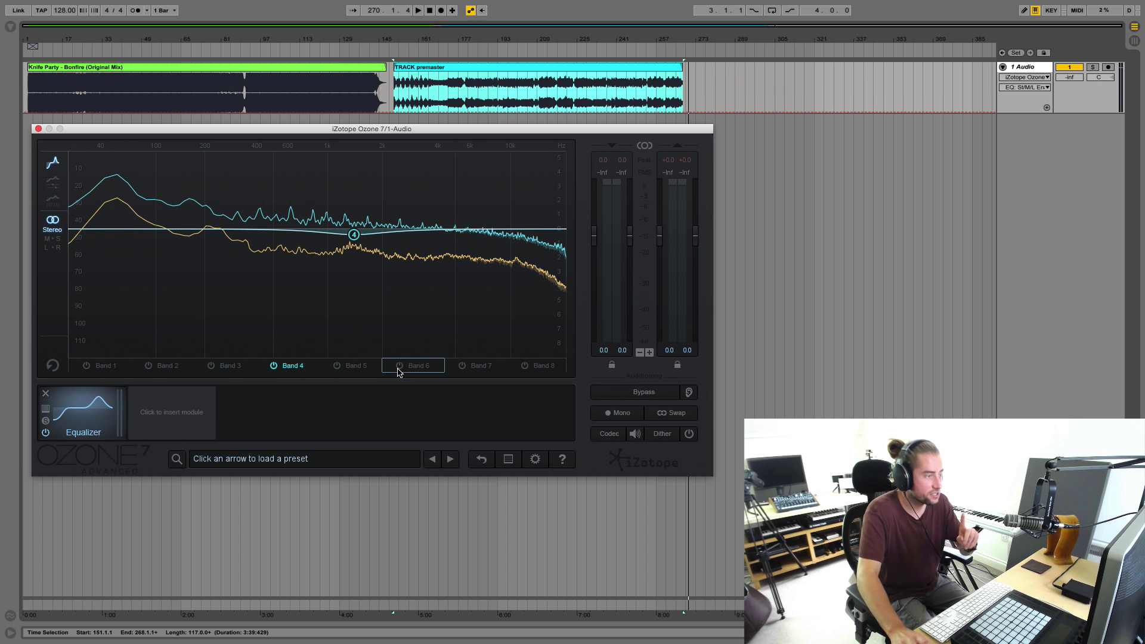
click(274, 367)
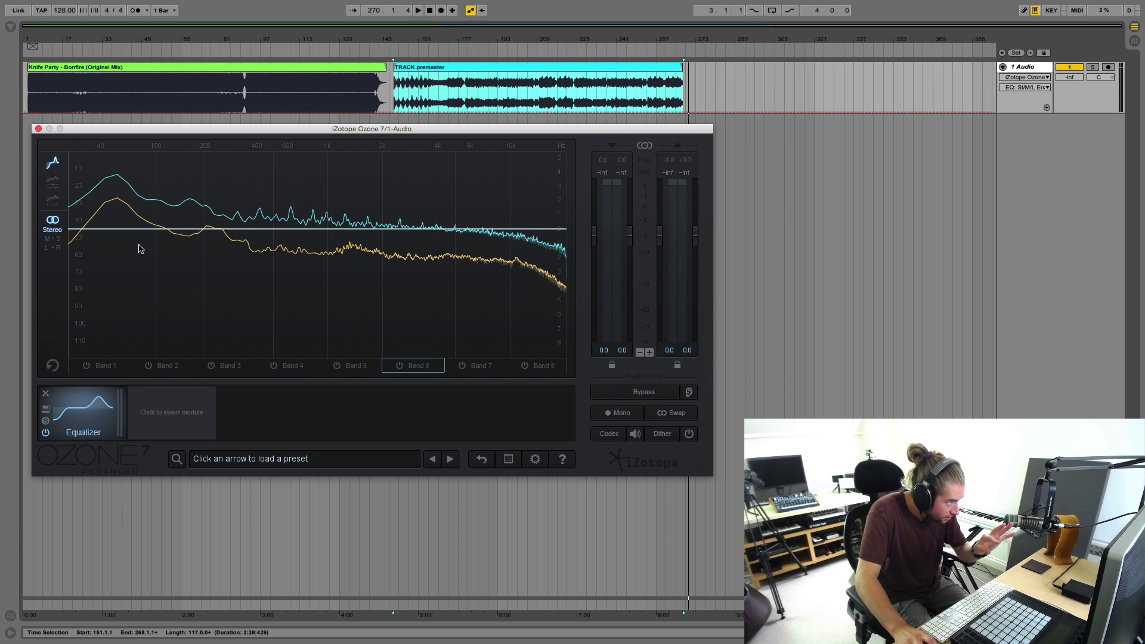
Step: Set the matched curve's smoothing to 89%, test an amount of 25%, and return the amount to 0%
click(52, 182)
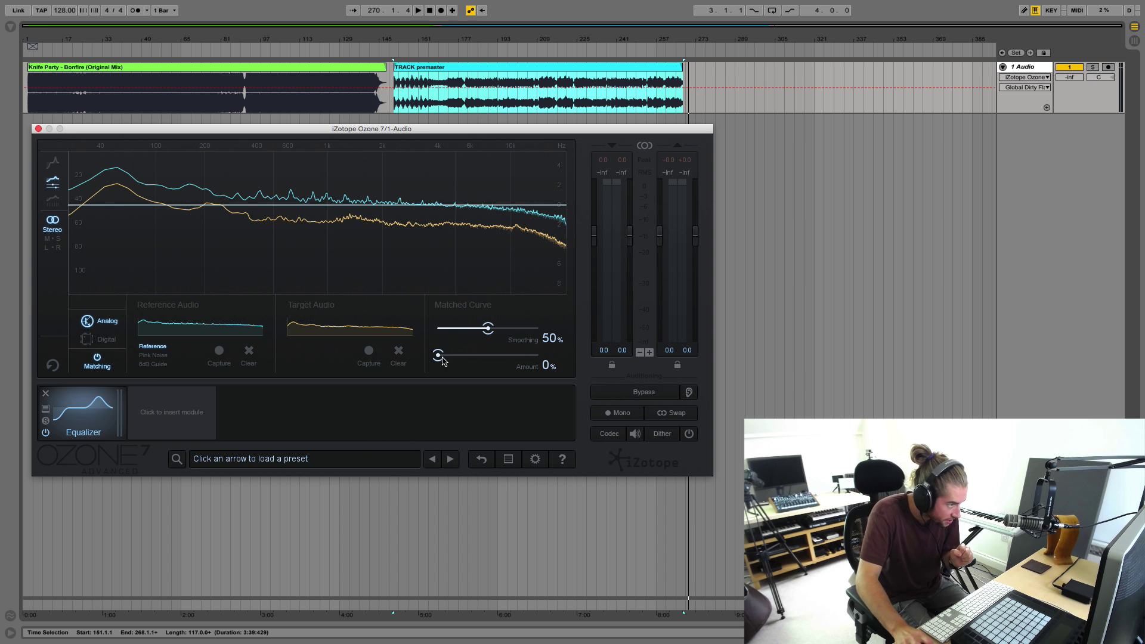
drag(438, 357, 463, 354)
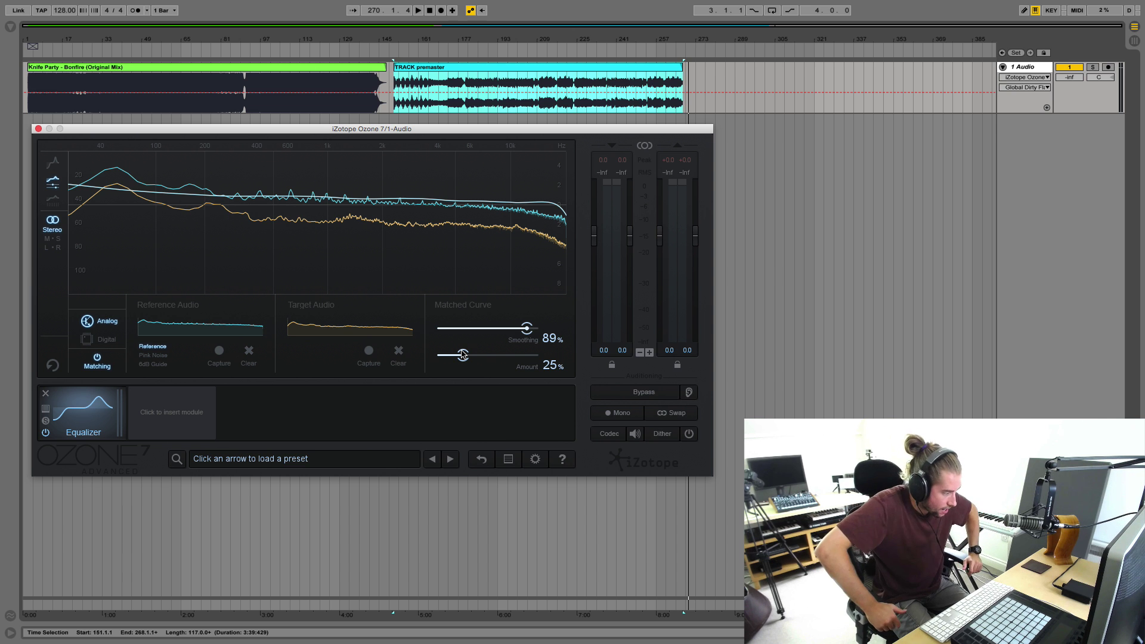
drag(462, 354, 402, 353)
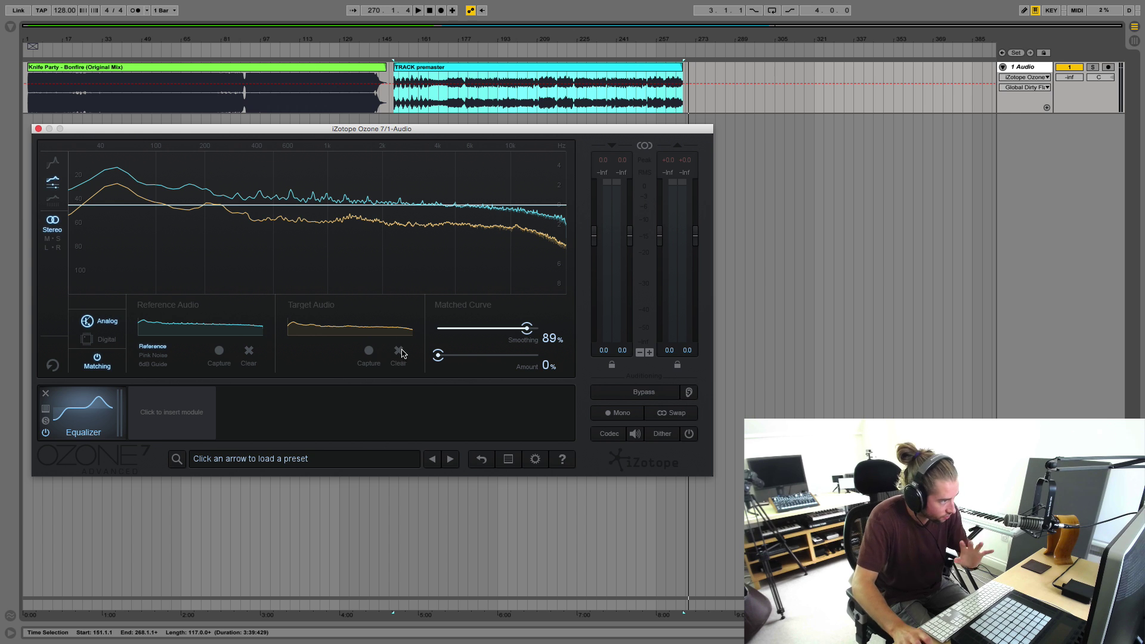
click(53, 203)
click(53, 183)
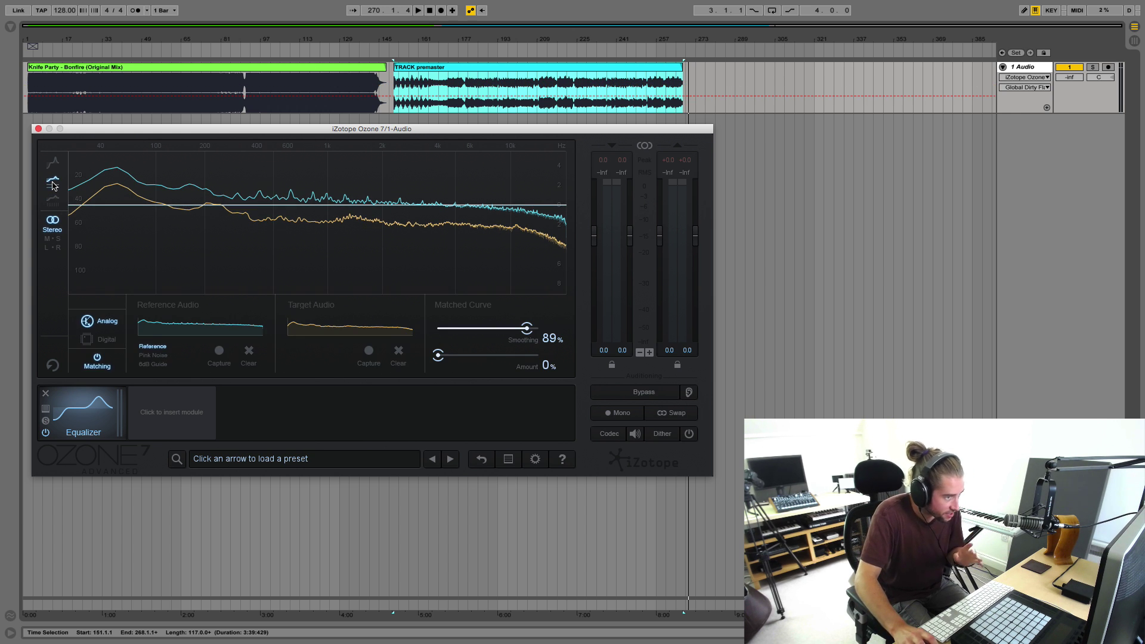
Step: Close the Ozone 7 window, show the device view and browser again, and add iZotope Ozone 5 to the 1 Audio track
click(38, 128)
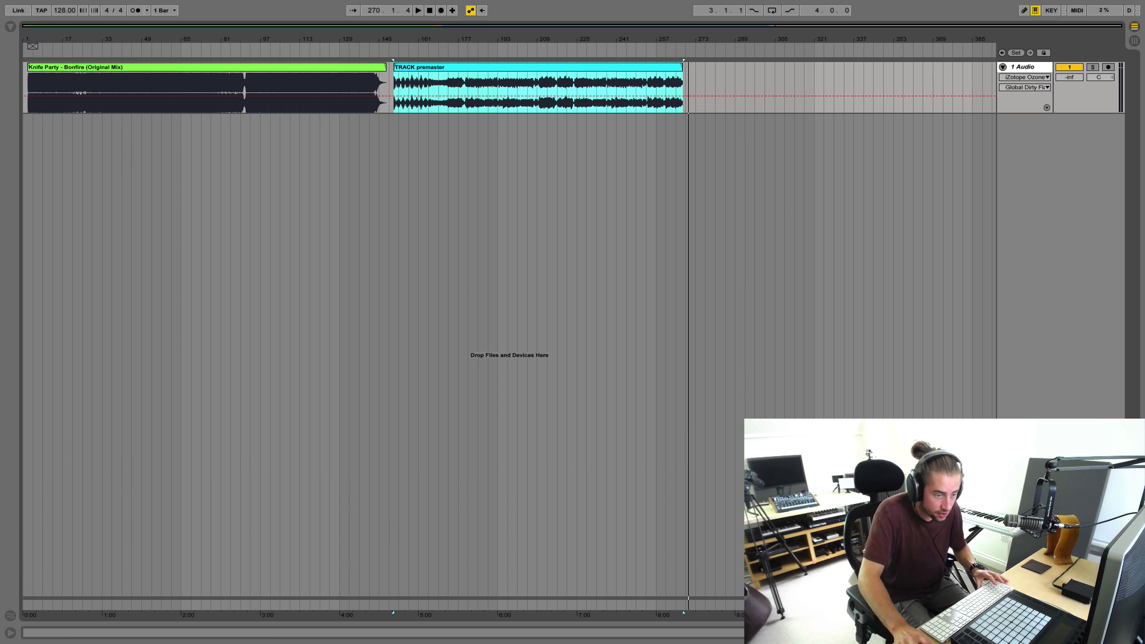
key(ctrl+alt+l)
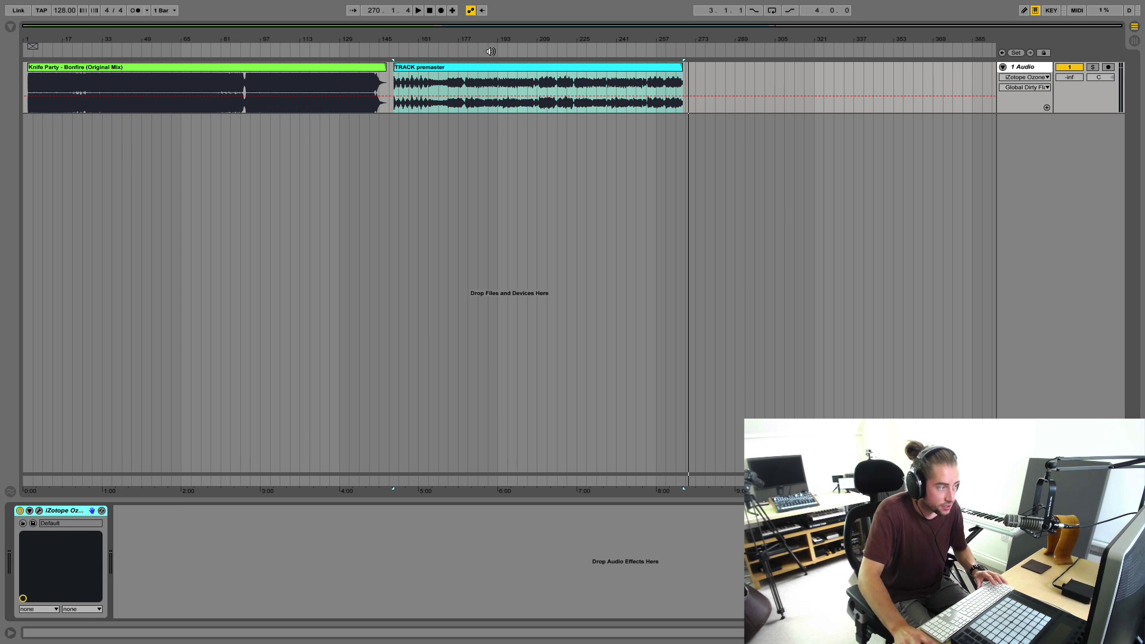
click(10, 27)
drag(186, 170, 67, 514)
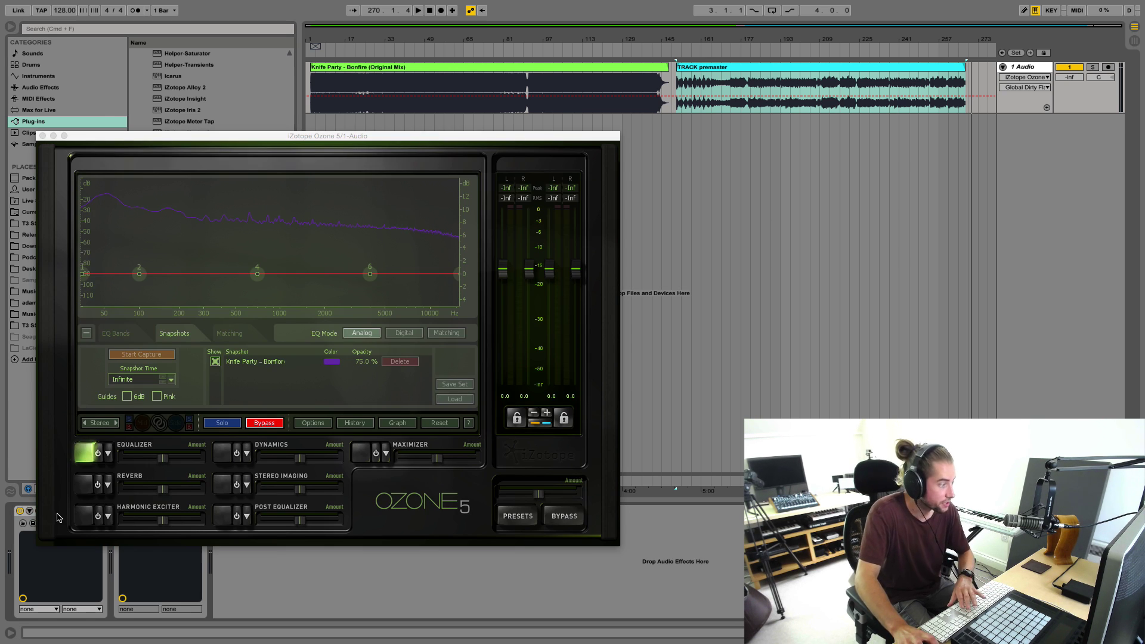
Step: Delete the Ozone 7 device from the 1 Audio track's device chain, keeping Ozone 5, and hide the browser
drag(117, 133, 147, 131)
click(100, 550)
key(Delete)
key(super+alt+b)
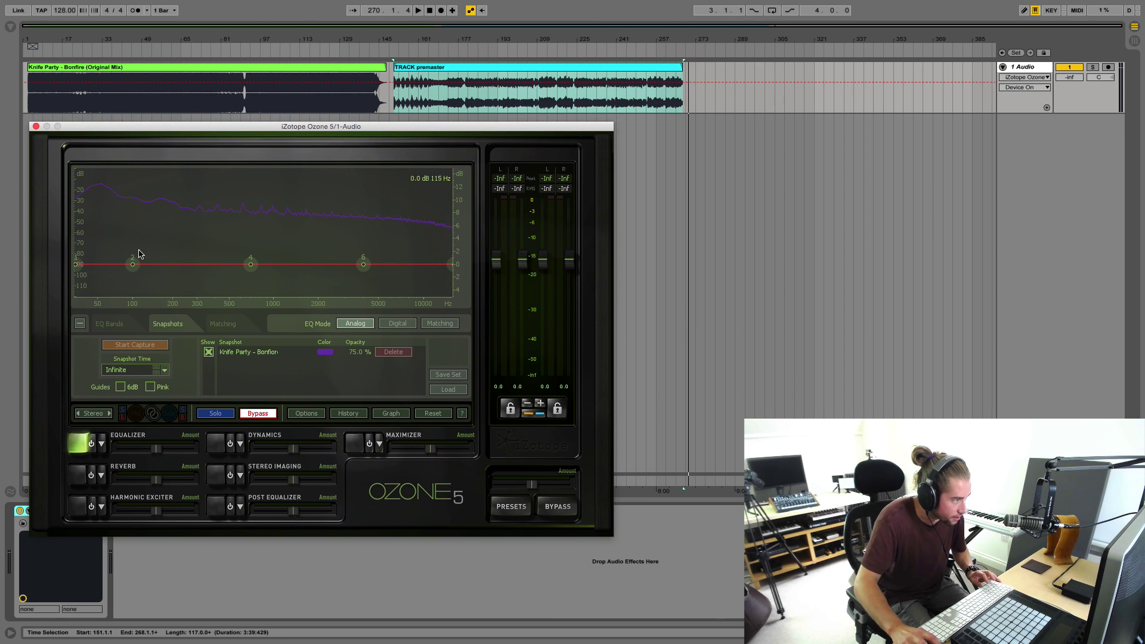
Step: Take Ozone 5's equalizer out of bypass and check the full name of the Knife Party snapshot without changing it
click(91, 445)
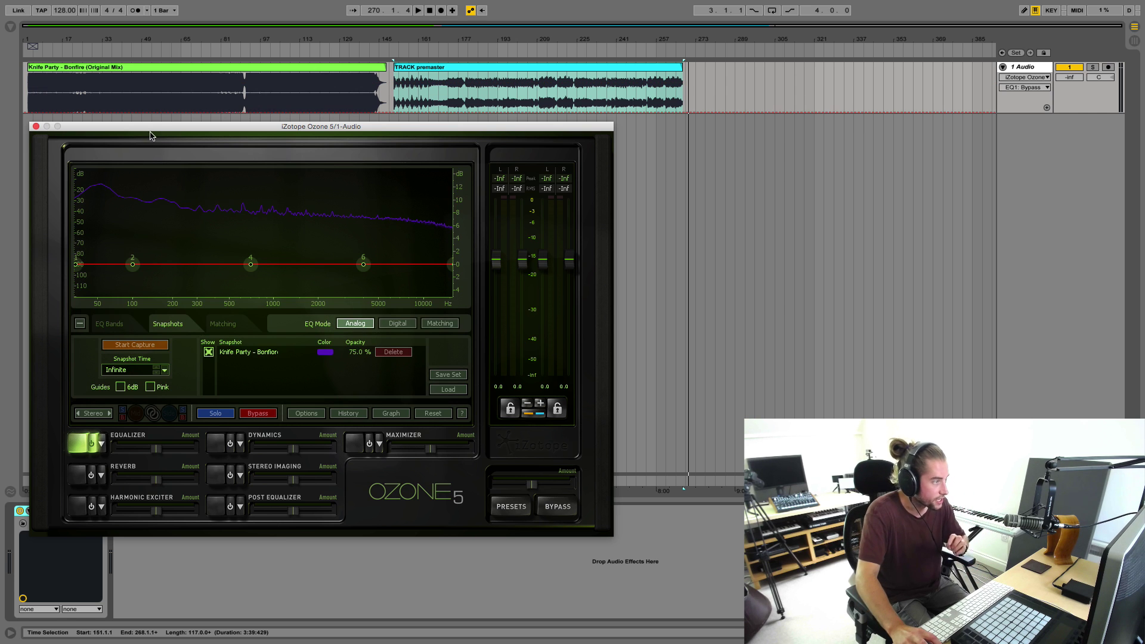
drag(145, 128, 146, 126)
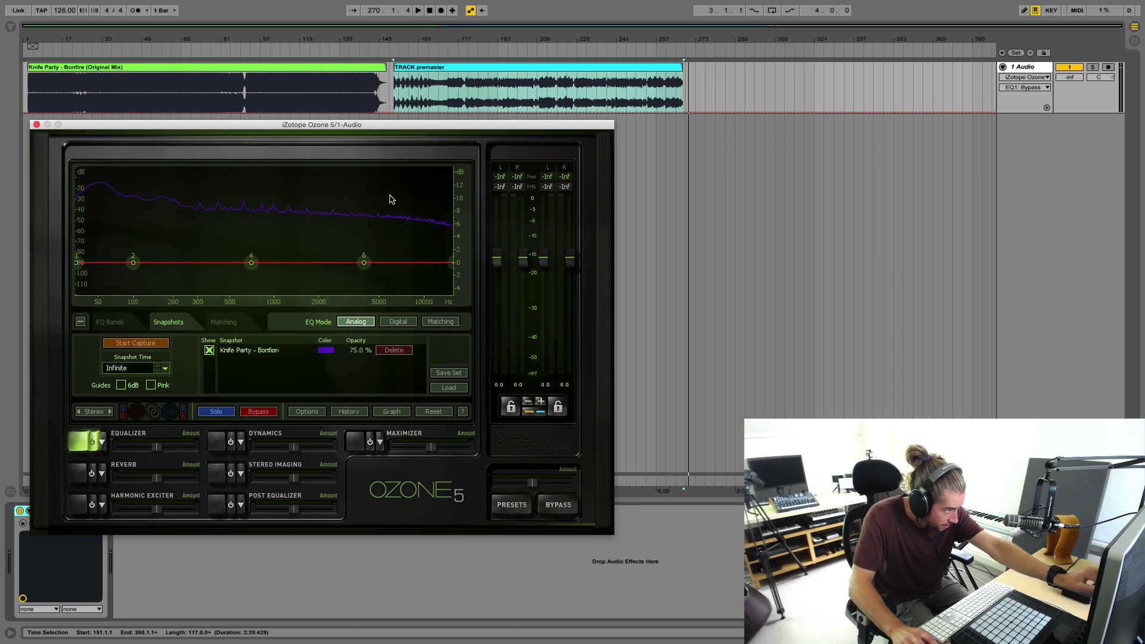
double_click(275, 351)
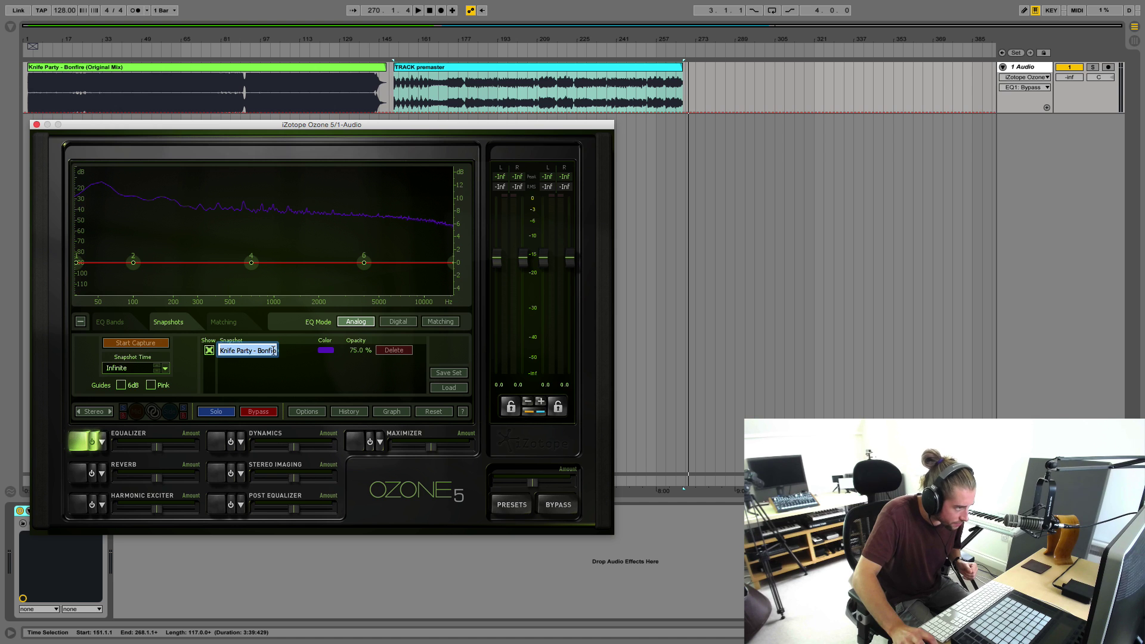
key(Right)
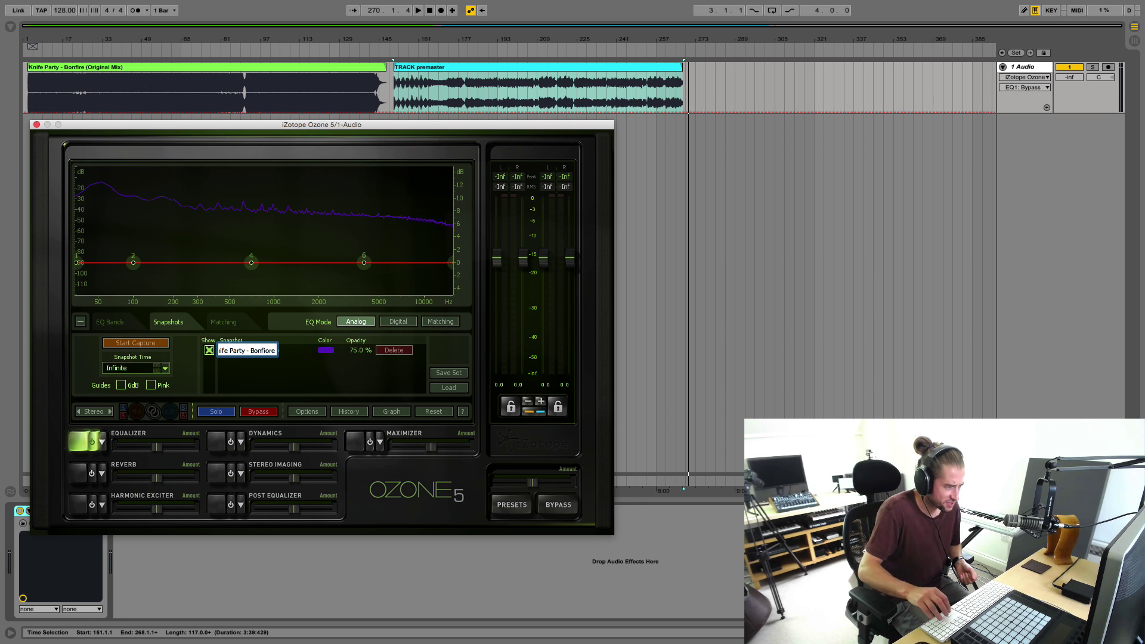
key(Return)
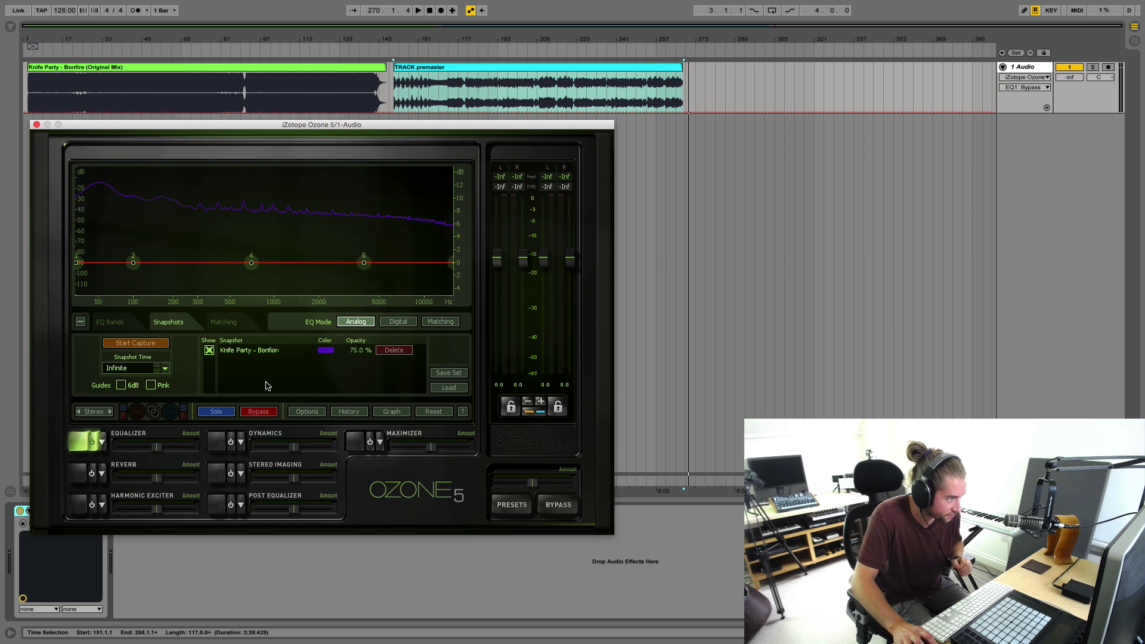
click(326, 350)
click(207, 212)
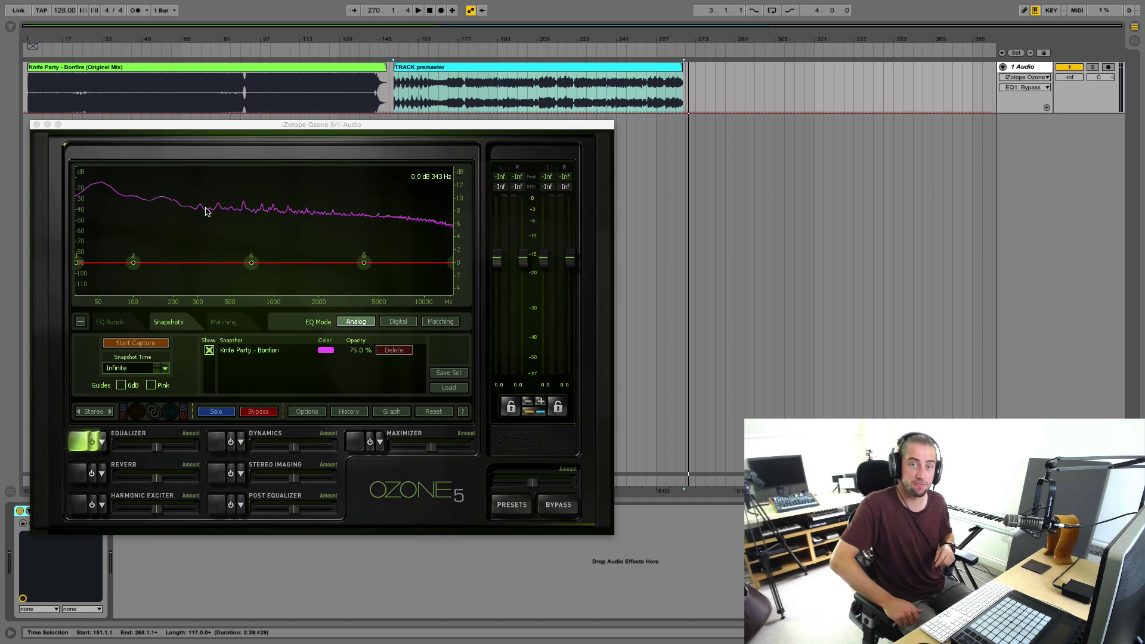
click(579, 129)
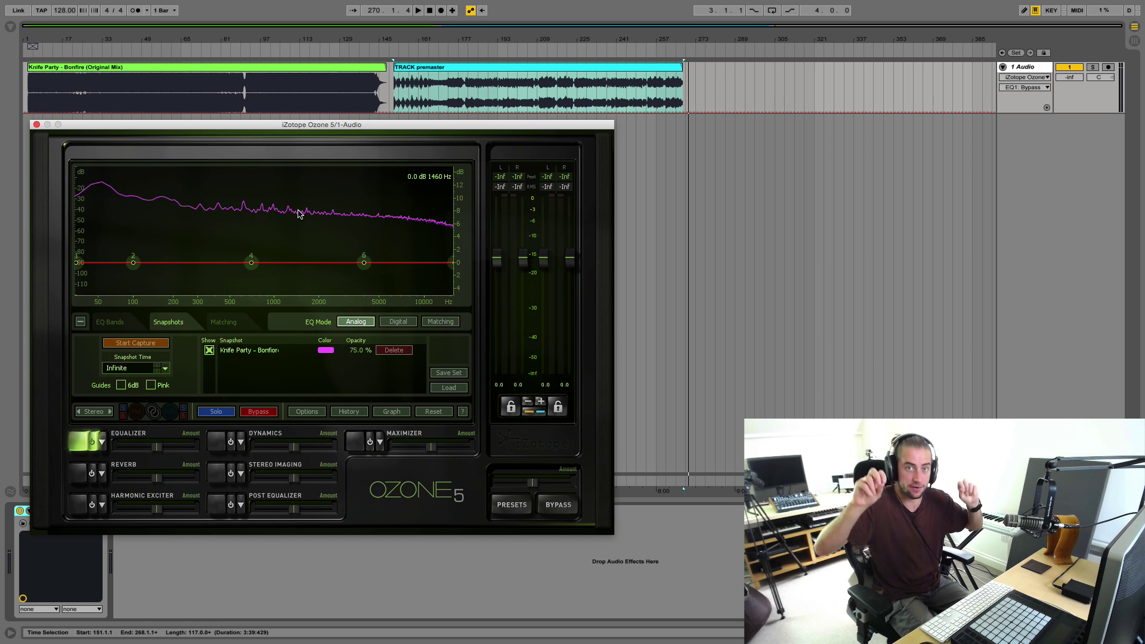
key(super+alt+l)
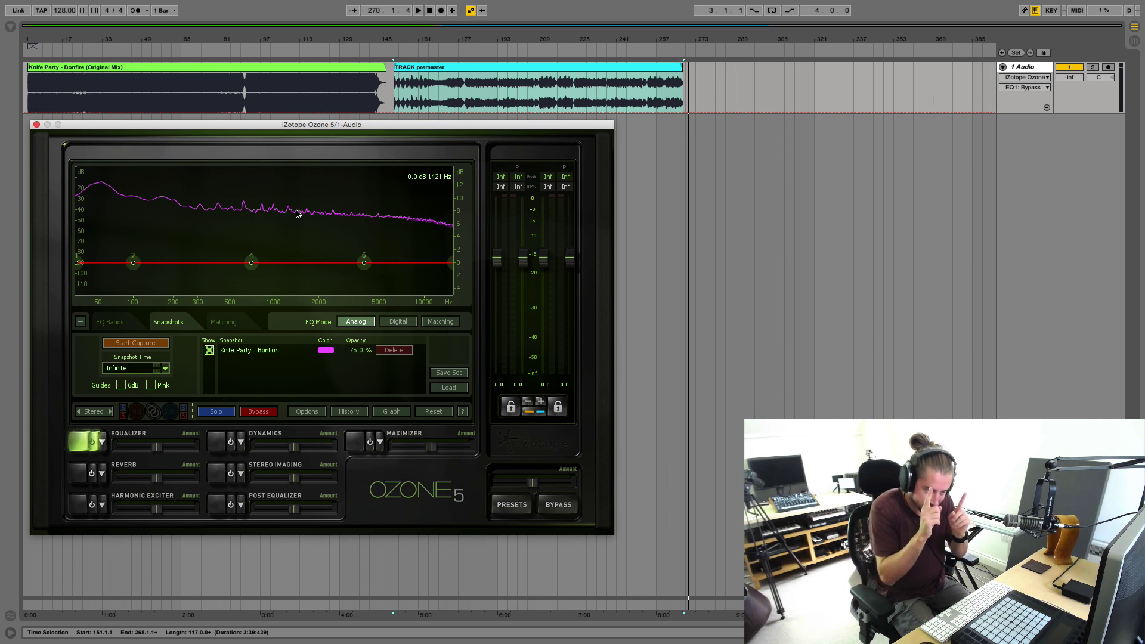